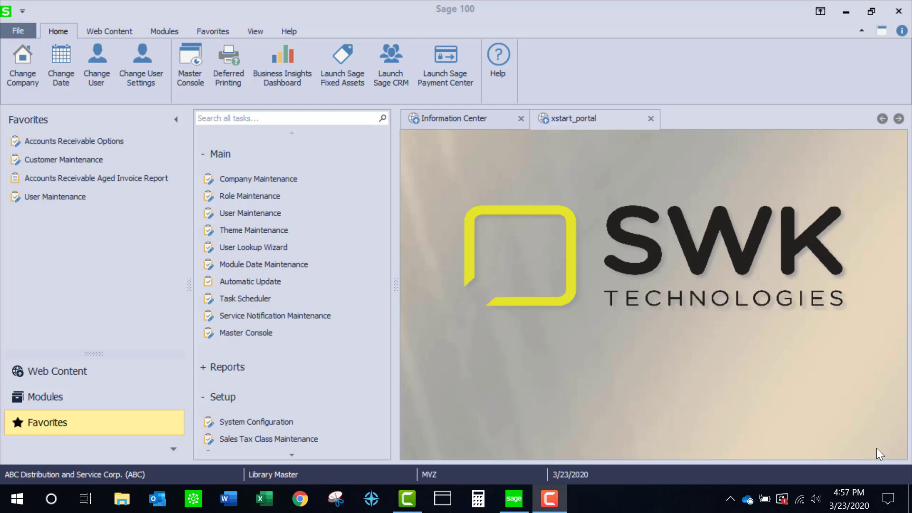
- Review the additional Accounts Receivable Options, including the choices for when paid invoices are removed, and close the options
left_click(87, 145)
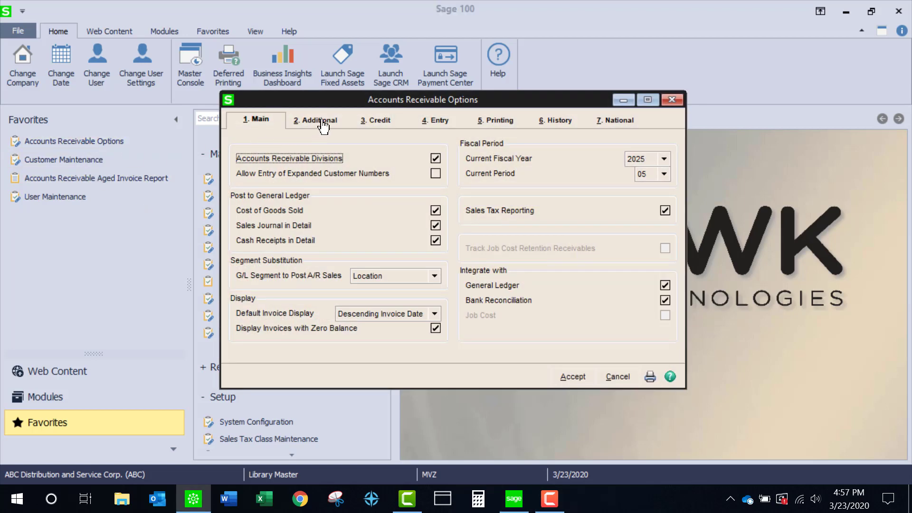
left_click(321, 122)
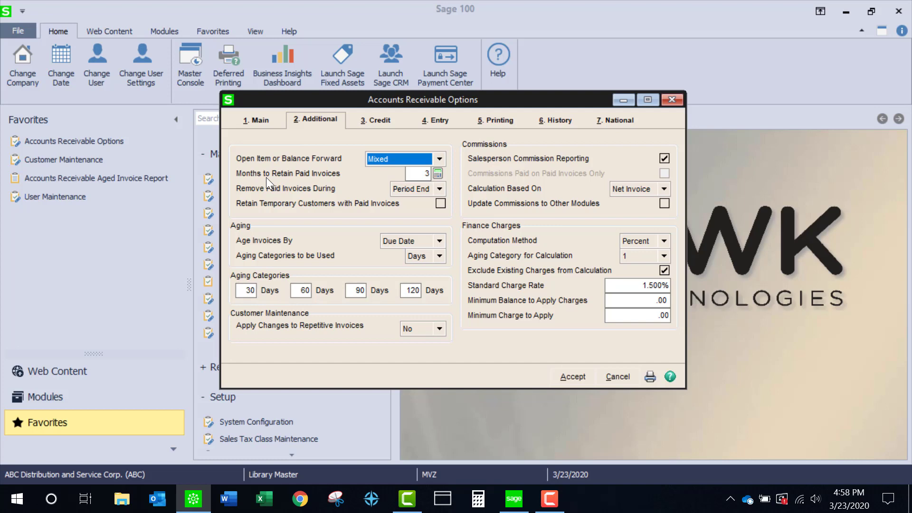
left_click(439, 189)
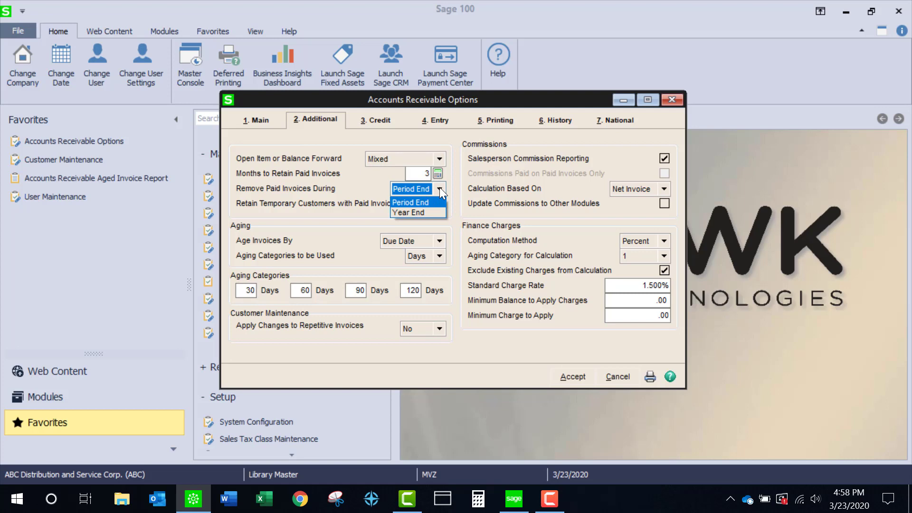
key("Escape")
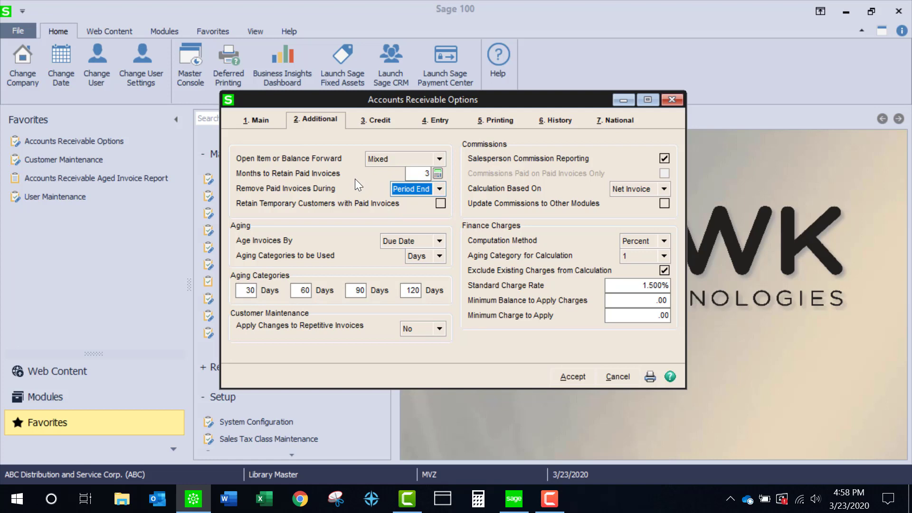
left_click(672, 98)
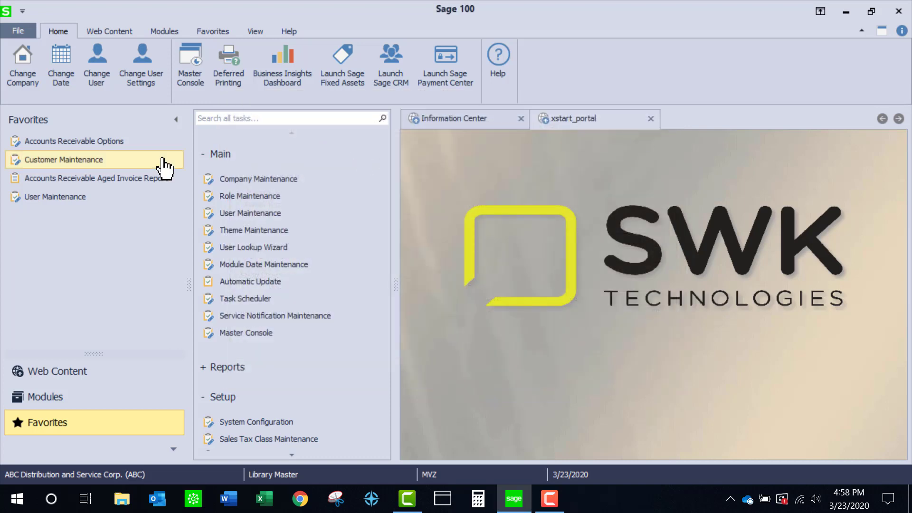
- Open Customer Maintenance, view the first customer's main record, and accept it
left_click(68, 159)
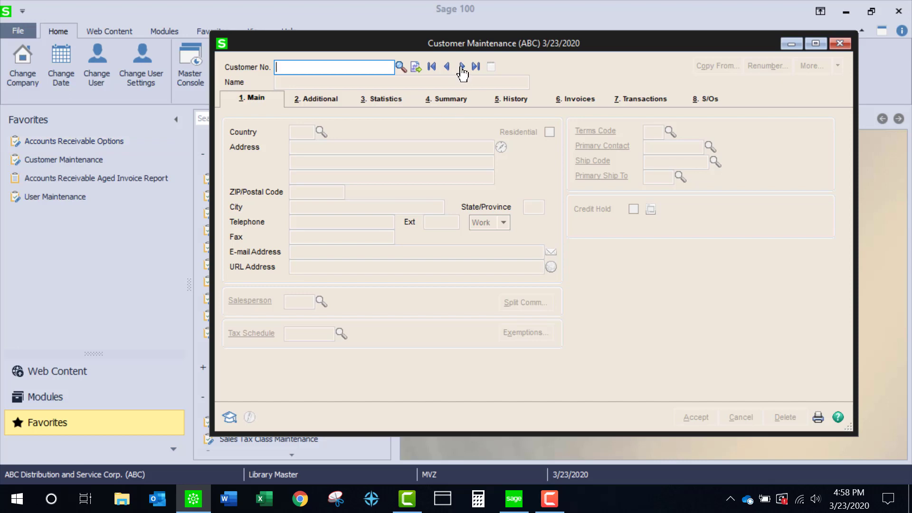
left_click(460, 67)
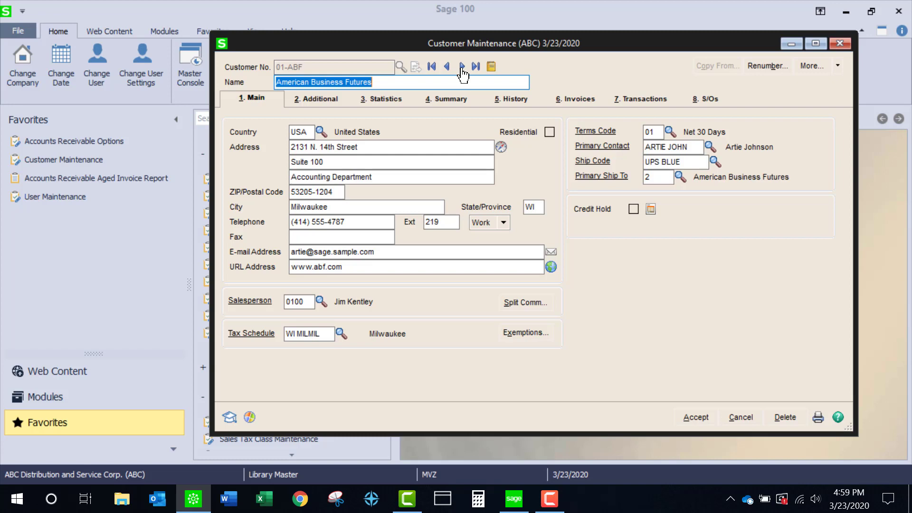
left_click(365, 221)
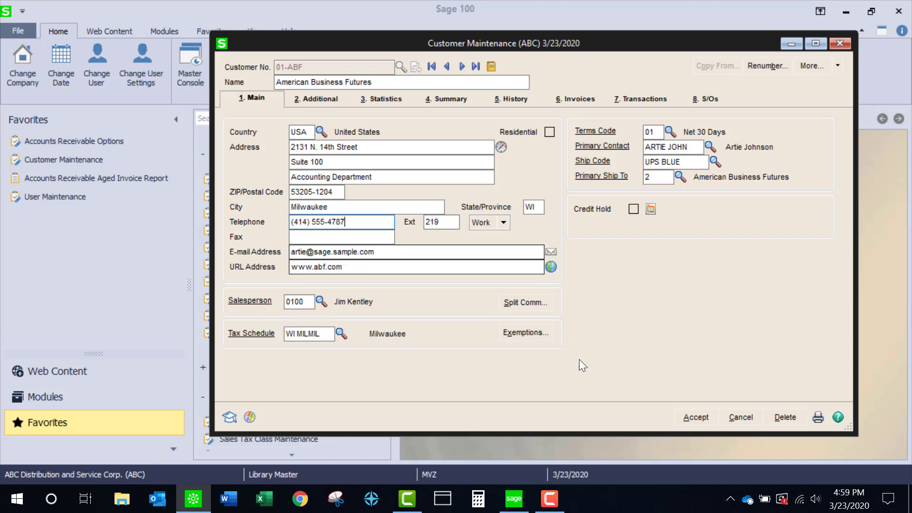
left_click(692, 418)
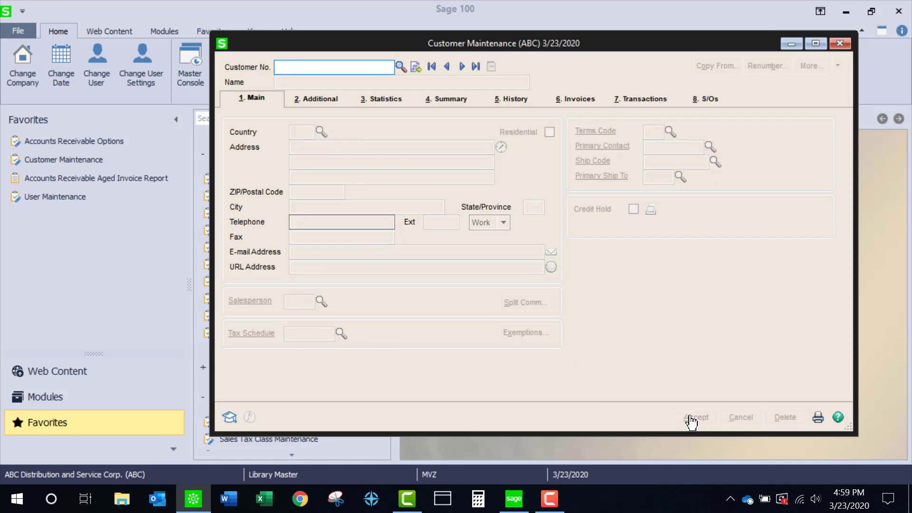
- Look up AXA Insurance by its customer number and return to the first customer record
type("02AXA")
key("Tab")
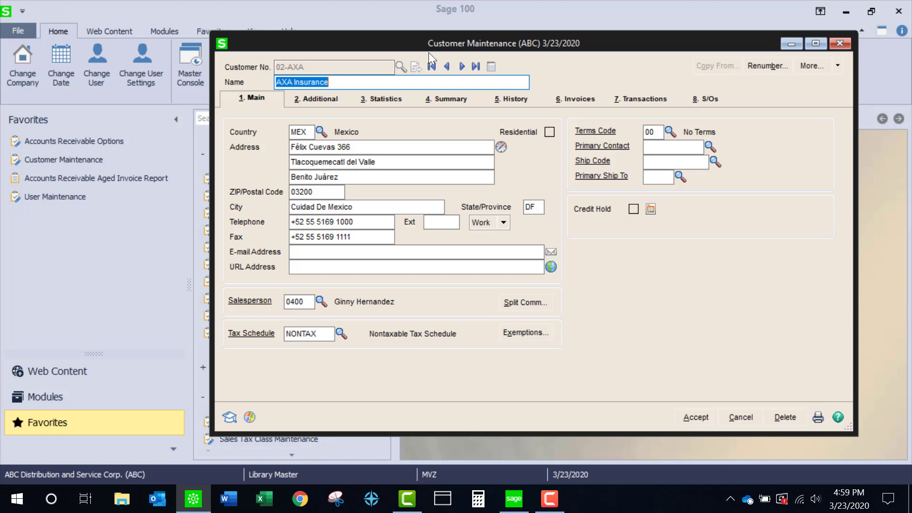
left_click(431, 66)
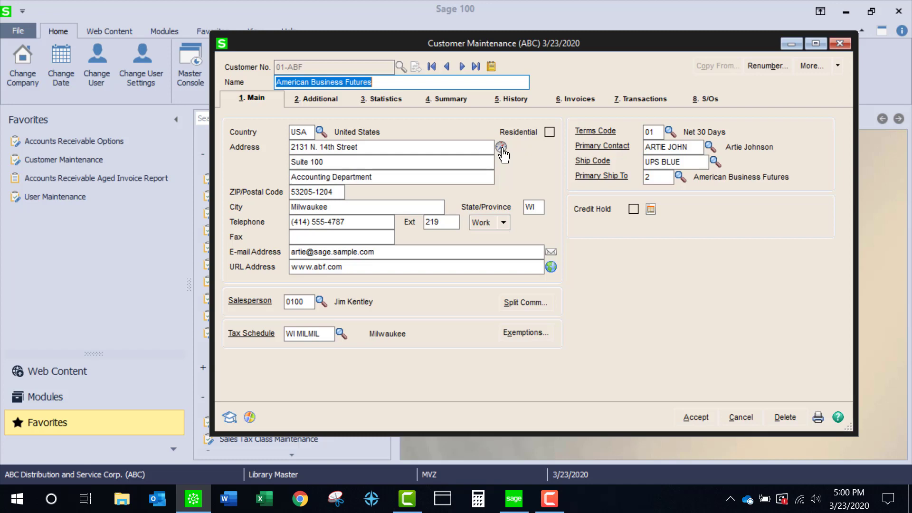
- Export the American Business Futures invoice list to Excel
left_click(578, 100)
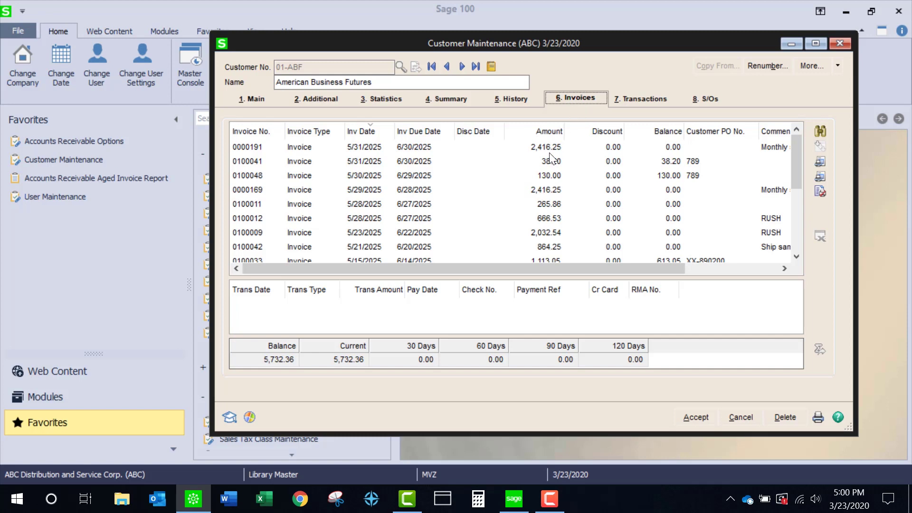
left_click(545, 176)
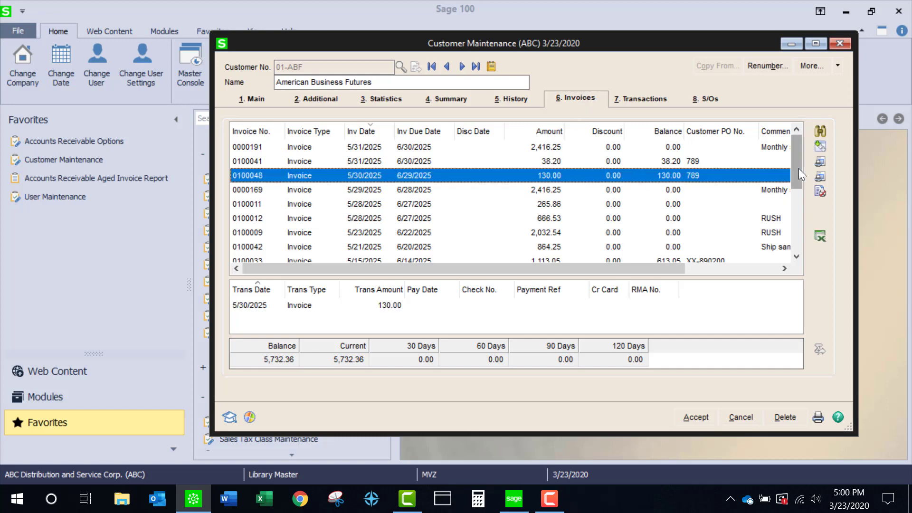
mouse_move(795, 168)
left_mouse_down()
mouse_move(794, 241)
mouse_move(790, 159)
left_mouse_up()
left_click(820, 236)
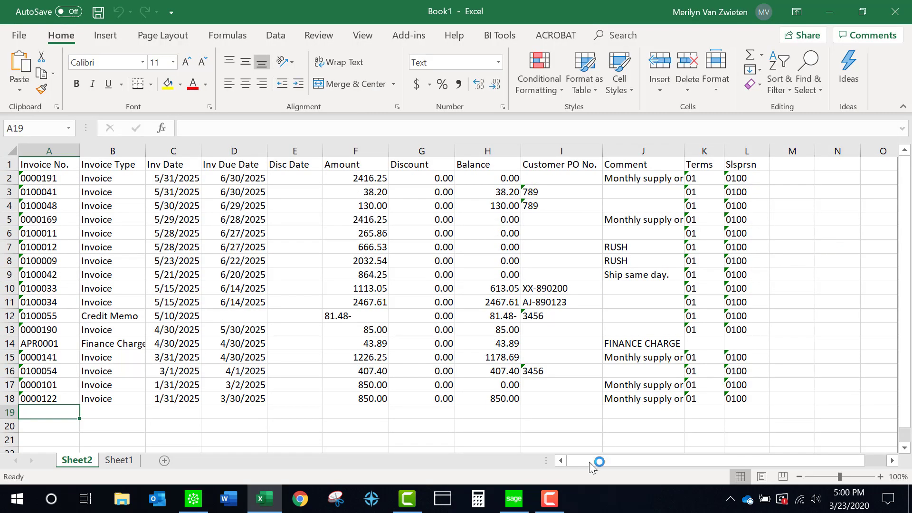
- Switch back to Customer Maintenance in Sage 100 and view the customer's transactions and the backorder among the sales orders
left_click(515, 502)
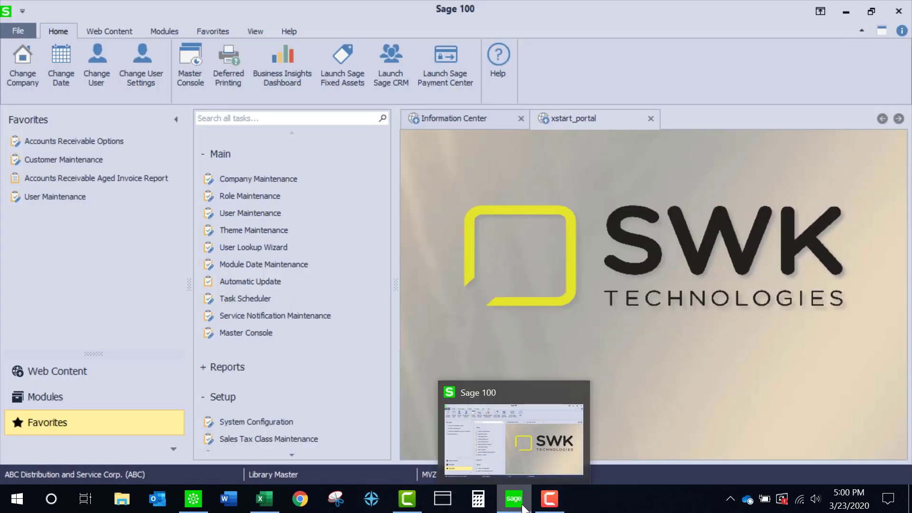
left_click(192, 501)
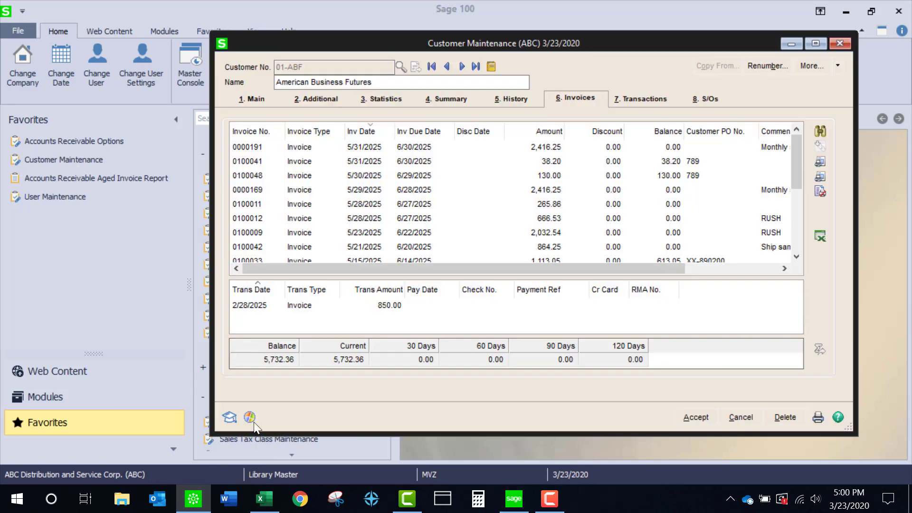
left_click(642, 99)
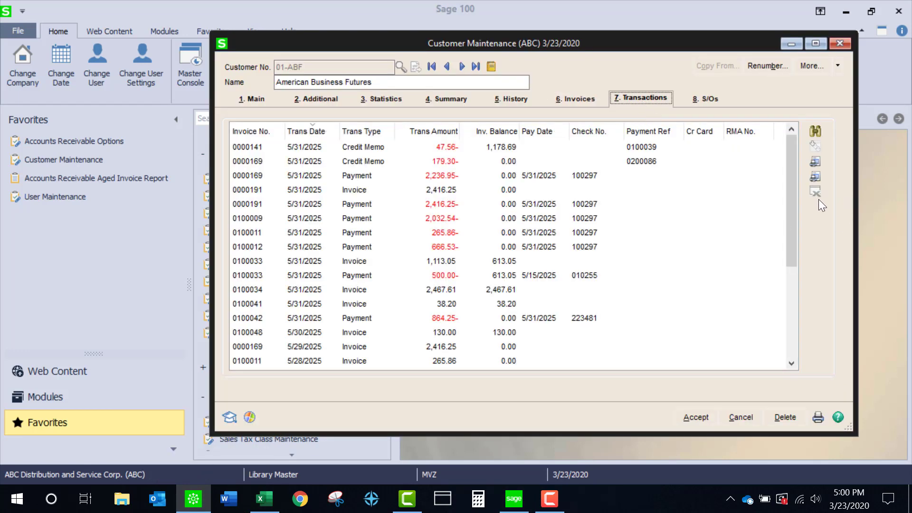
left_click(589, 246)
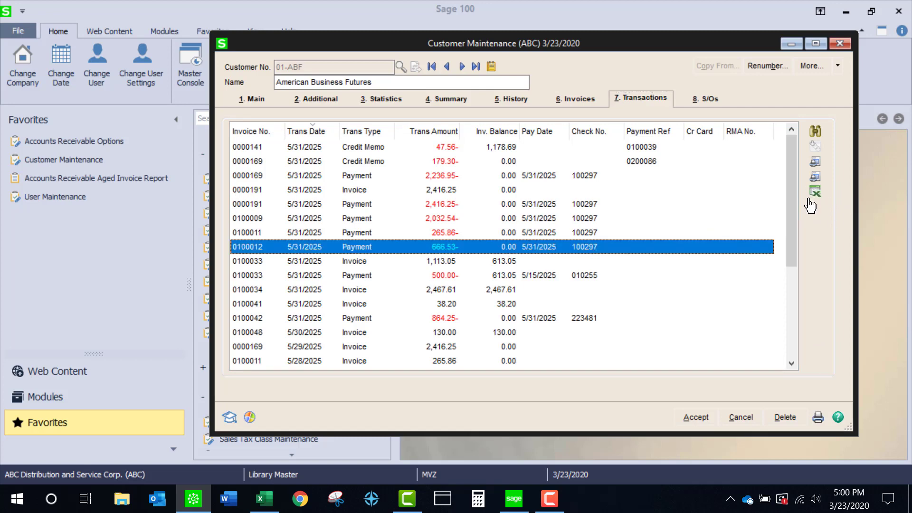
left_click(709, 100)
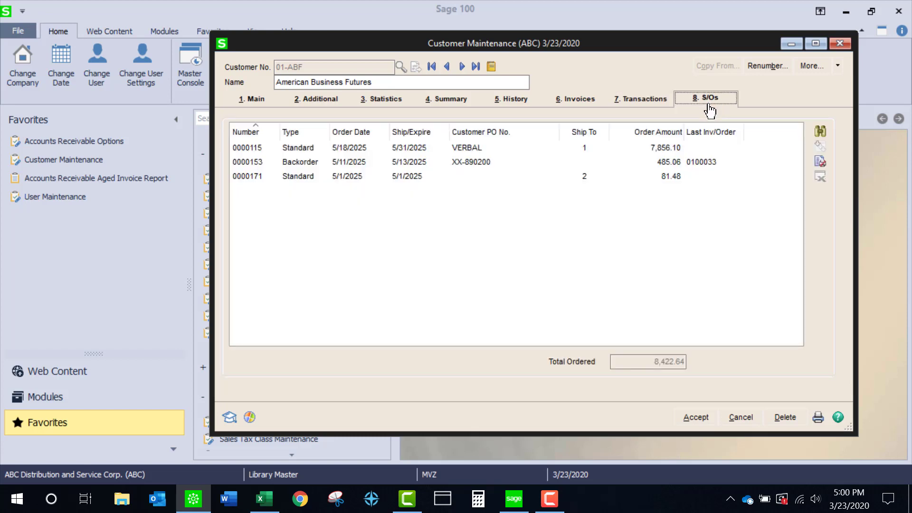
left_click(673, 161)
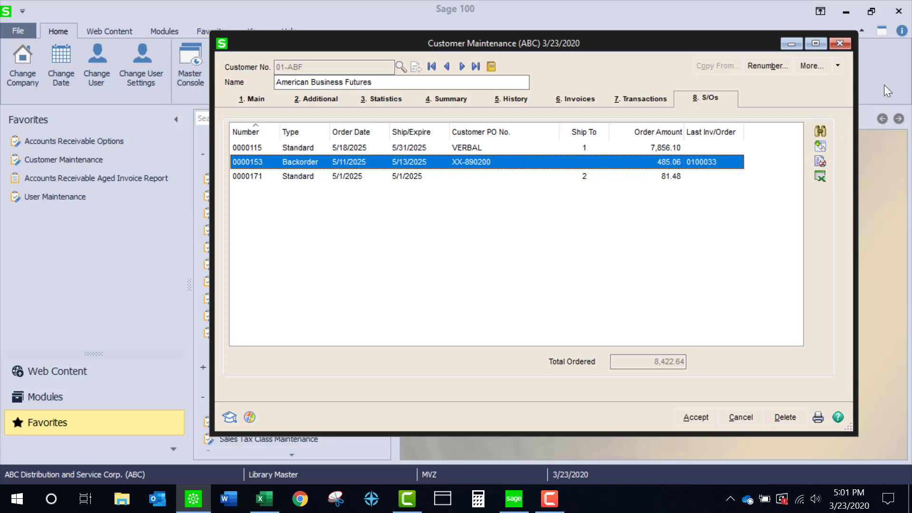
- View the first invoice in the customer's invoice history, including its bill-to and ship-to addresses, and close the inquiry
left_click(839, 69)
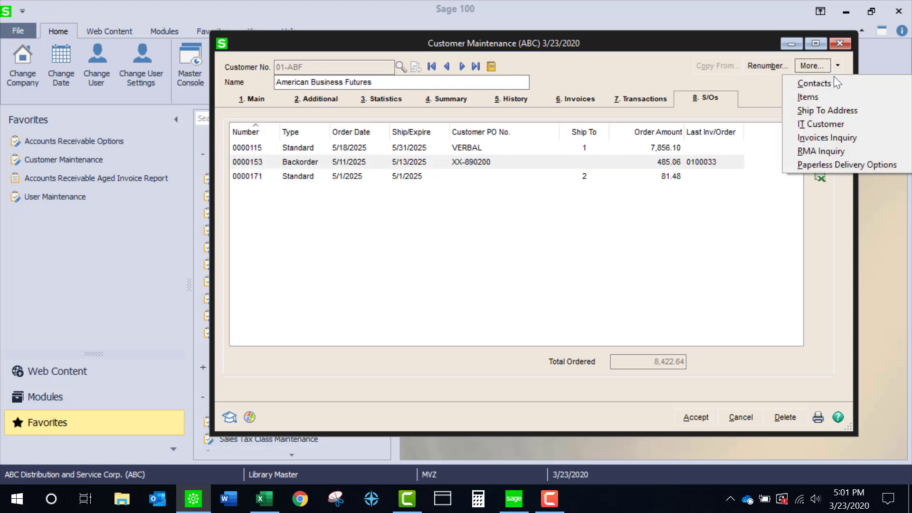
left_click(817, 141)
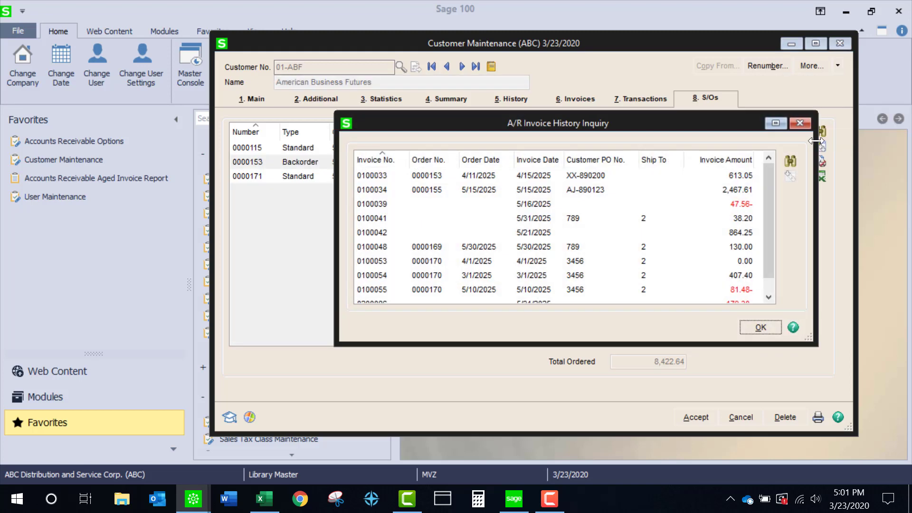
left_click(489, 176)
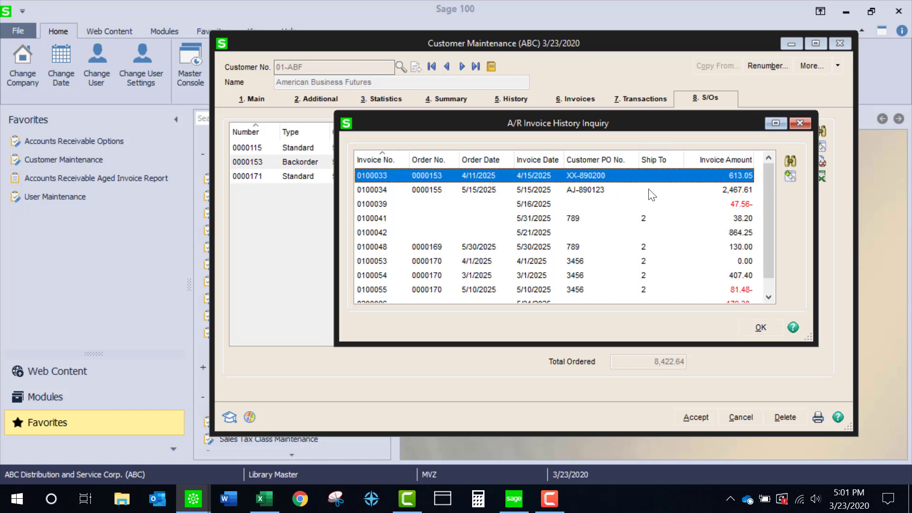
left_click(789, 178)
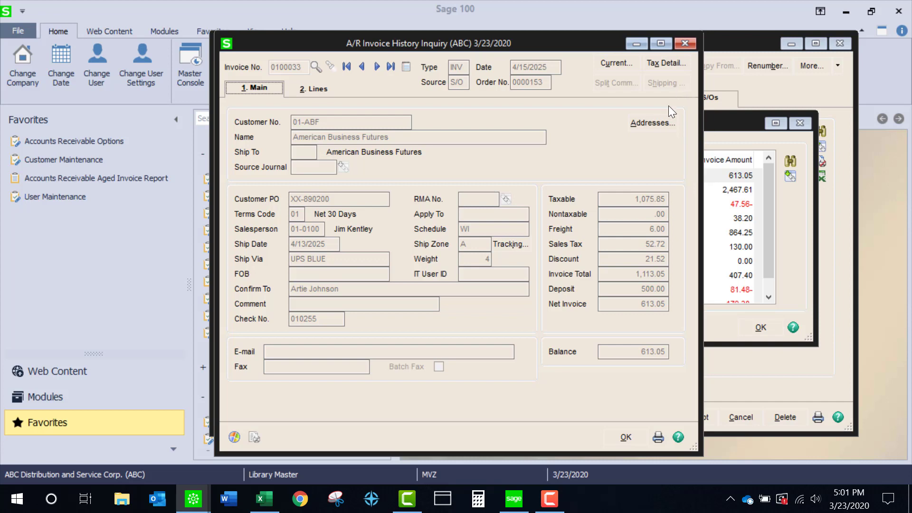
left_click(653, 127)
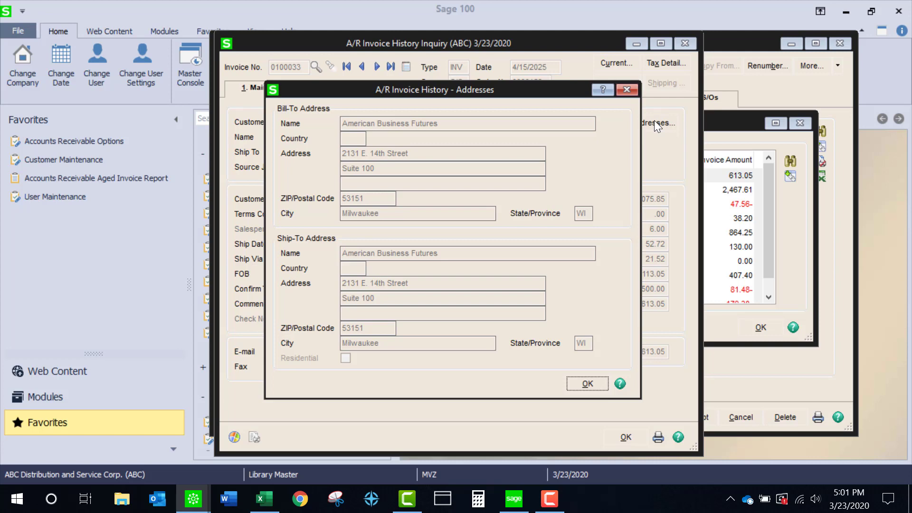
left_click(627, 90)
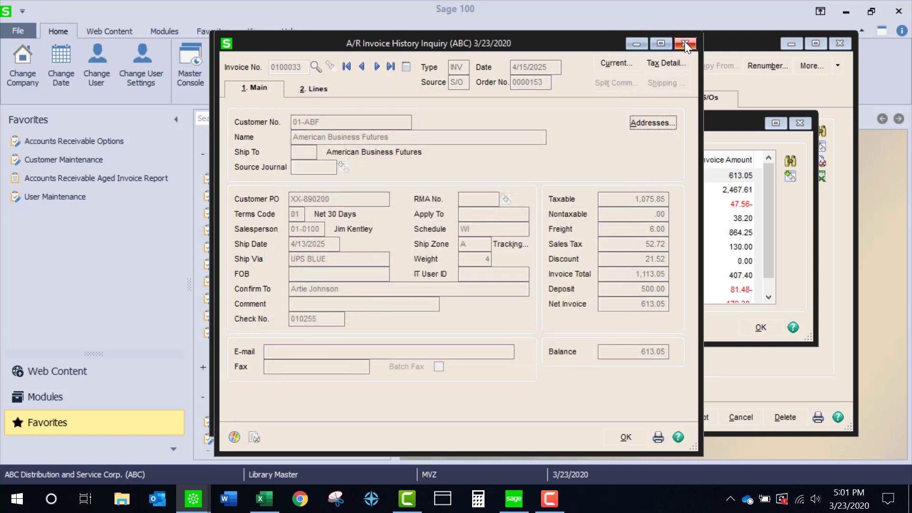
left_click(685, 44)
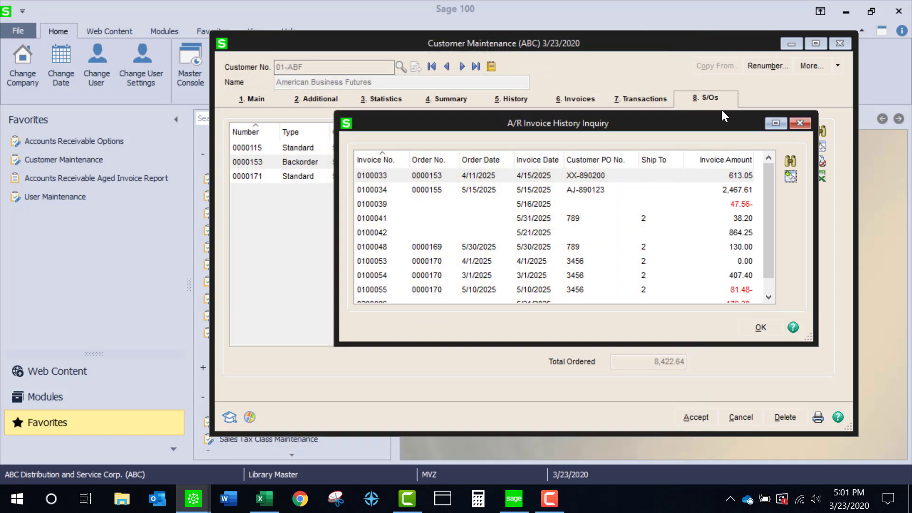
left_click(799, 123)
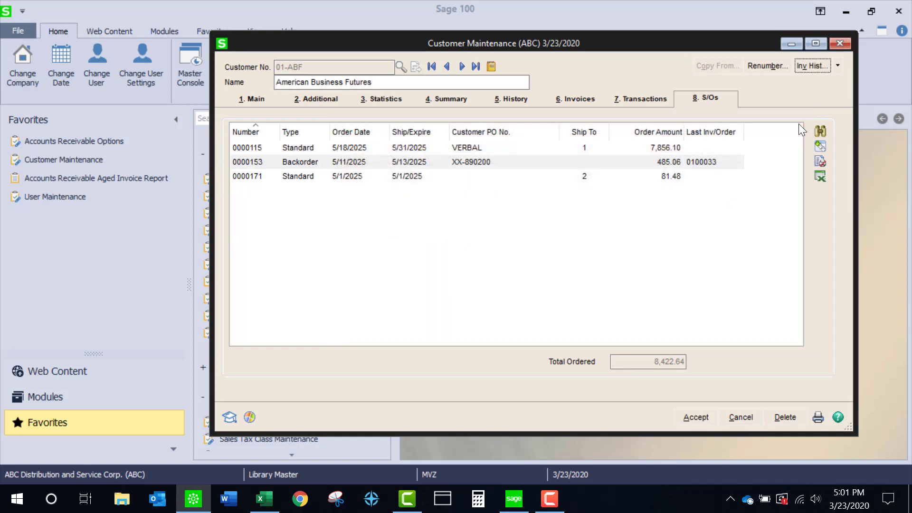
- Open the customer's Paperless Delivery Options for the S/O Invoice document and enable e-mail delivery of the PDF
left_click(838, 66)
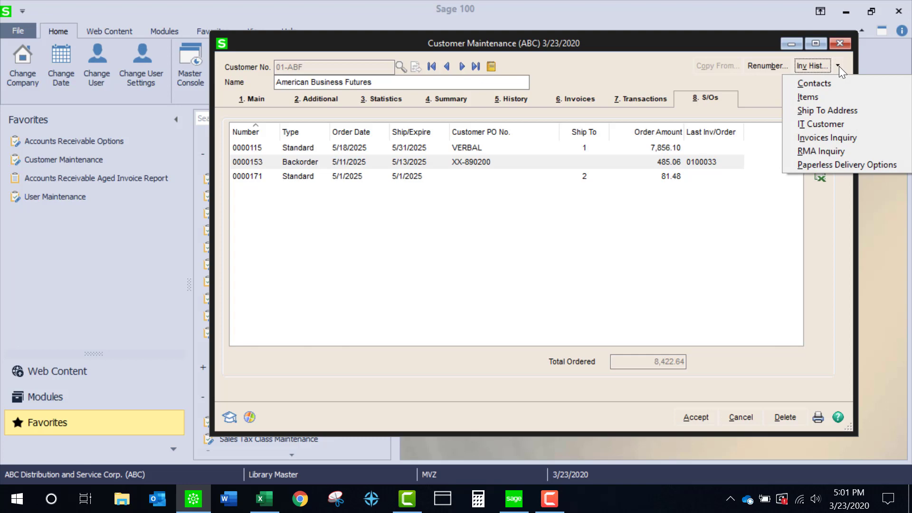
left_click(835, 165)
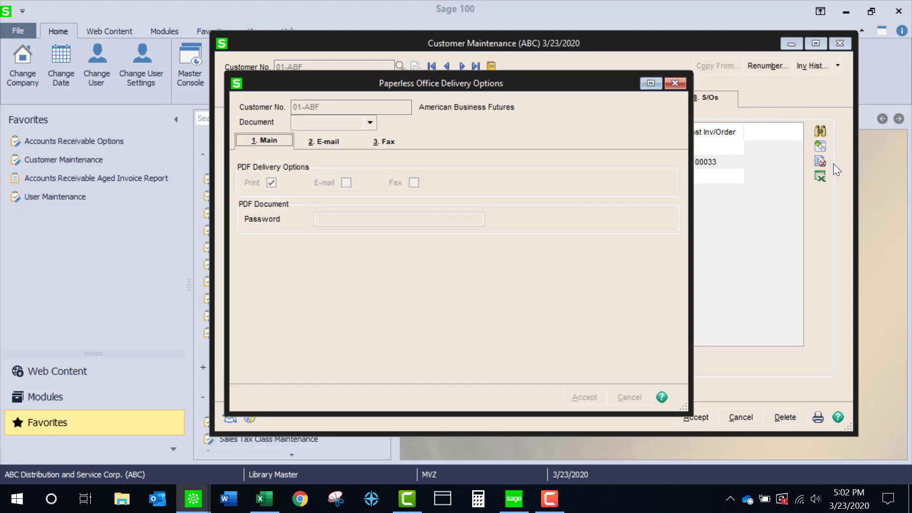
left_click(369, 122)
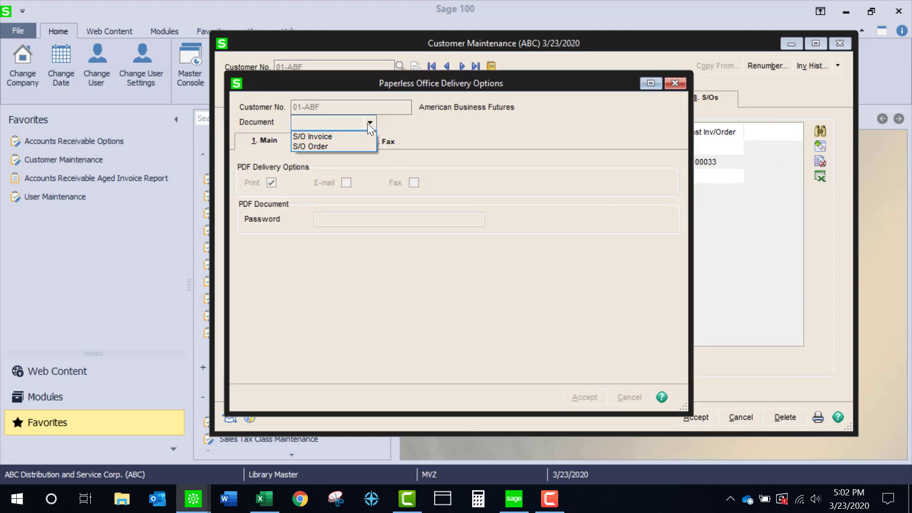
left_click(335, 137)
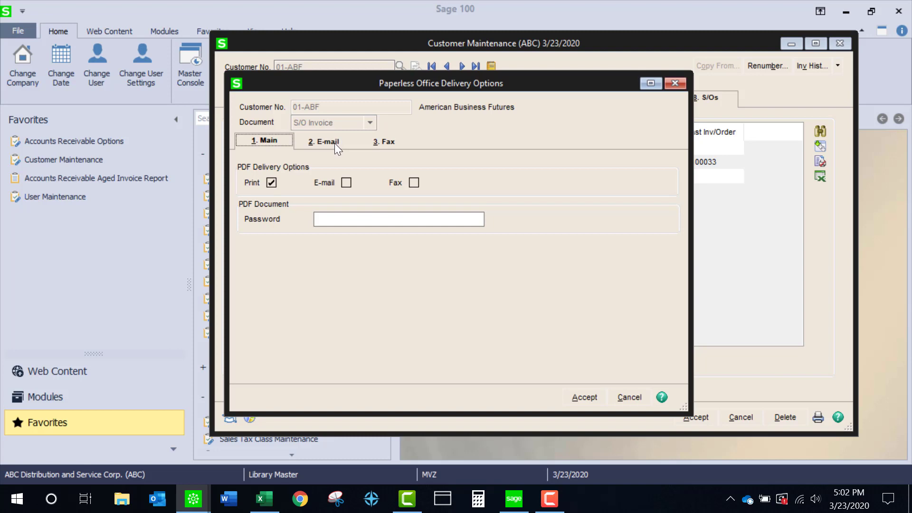
left_click(346, 182)
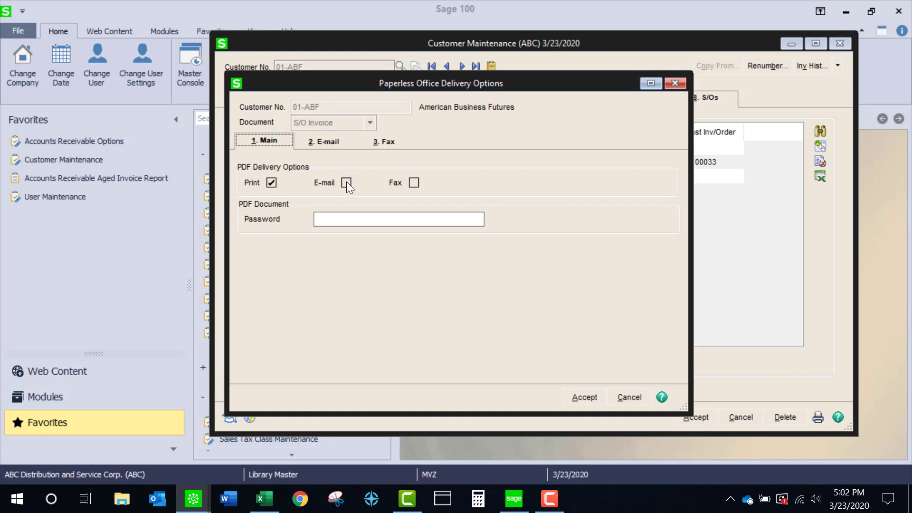
- Add the second listed customer contact as a To e-mail recipient for the S/O Invoice, view the recipient types, and discard the delivery changes
left_click(326, 144)
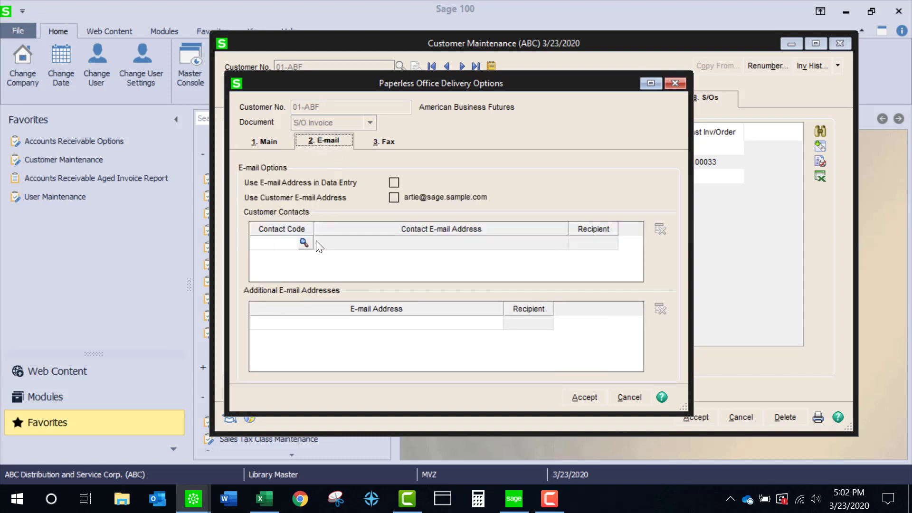
left_click(304, 240)
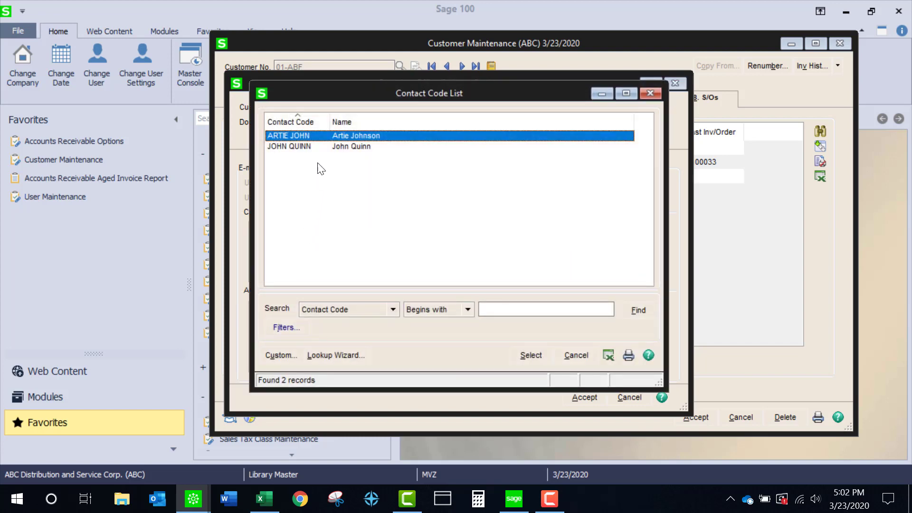
double_click(311, 146)
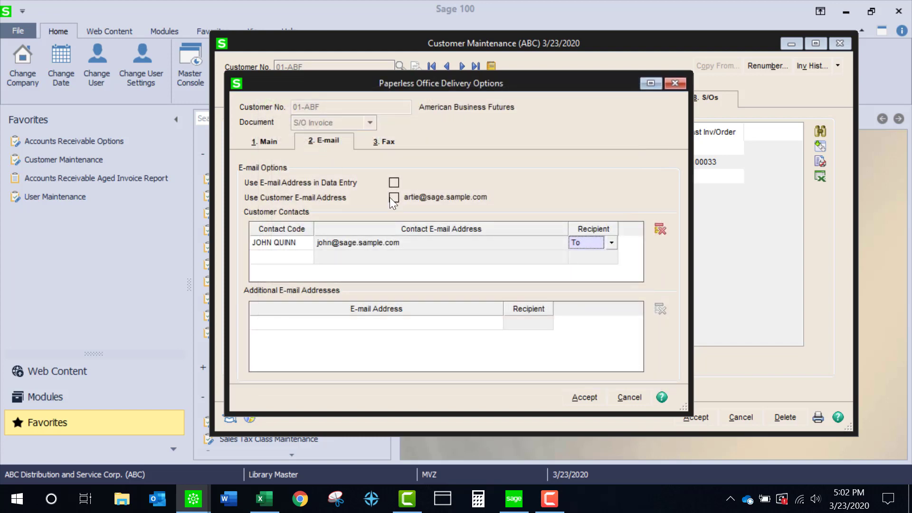
left_click(613, 243)
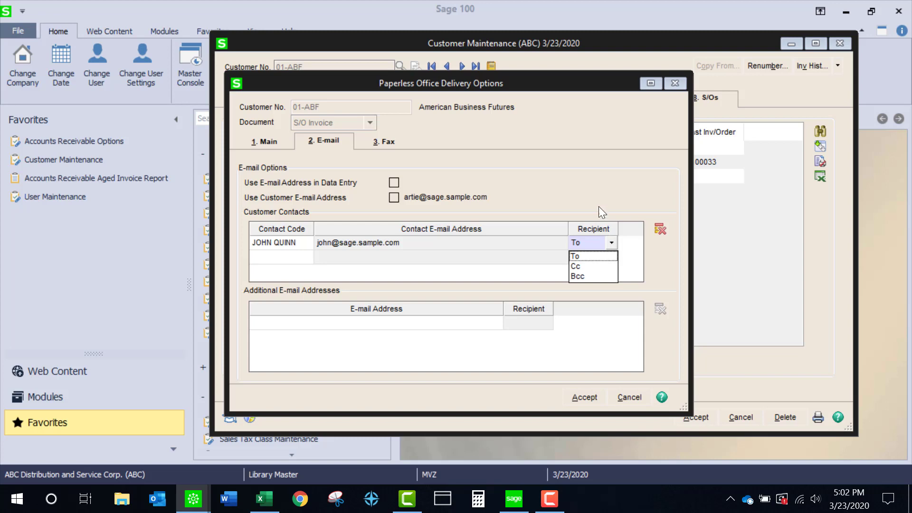
left_click(595, 189)
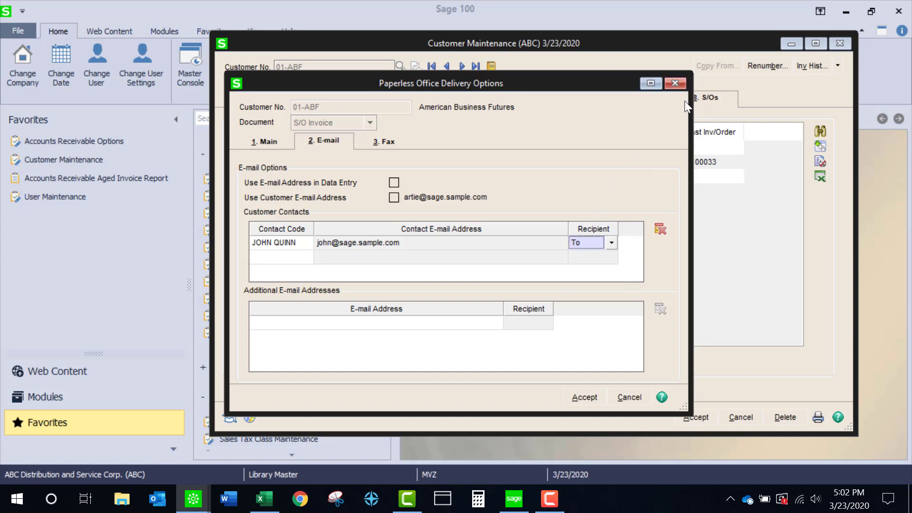
left_click(677, 84)
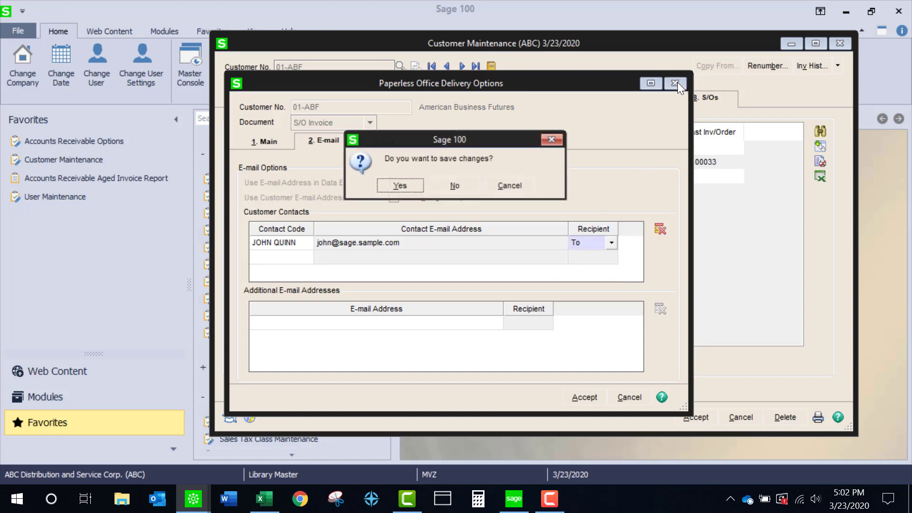
left_click(455, 188)
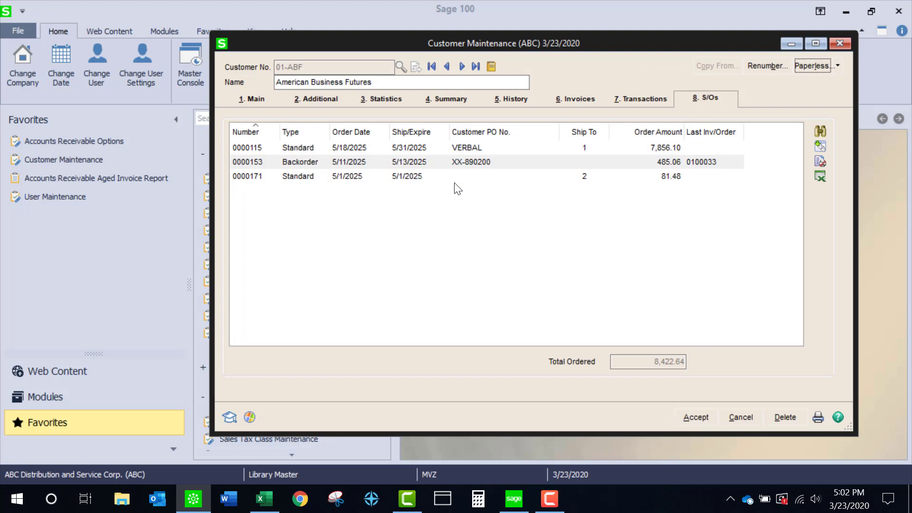
- Go to the last customer record, Orange Door & Window Co., and change its customer status to Inactive
left_click(475, 66)
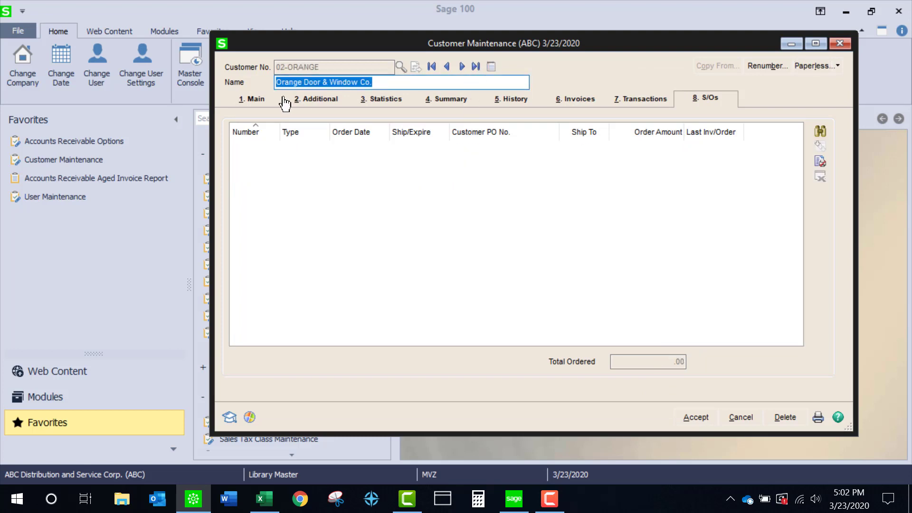
left_click(251, 100)
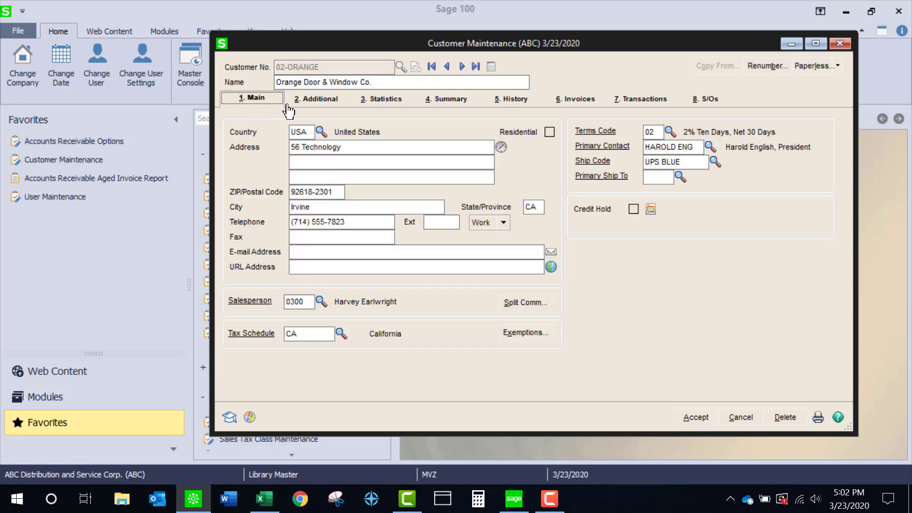
left_click(312, 101)
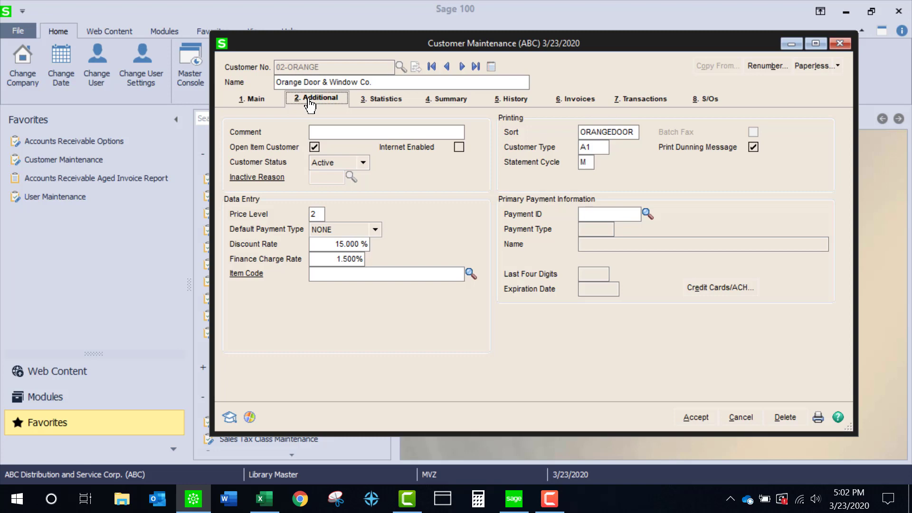
left_click(363, 163)
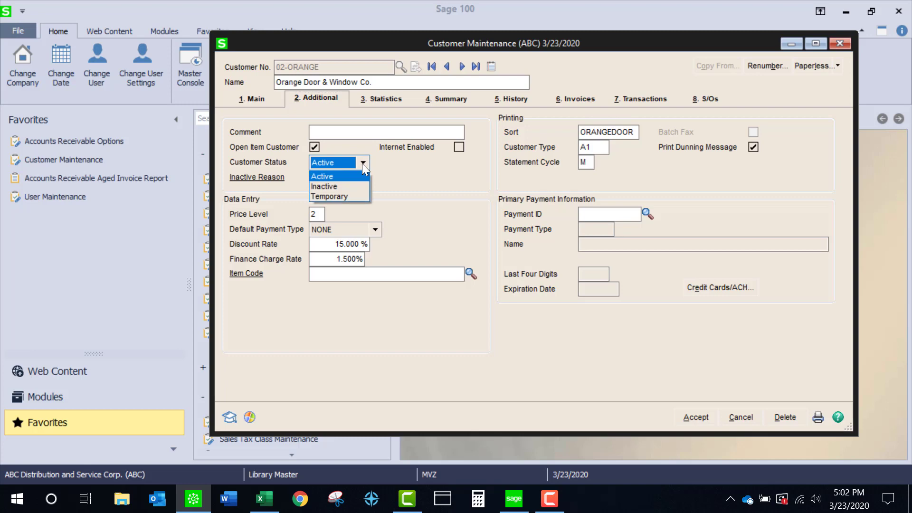
left_click(336, 186)
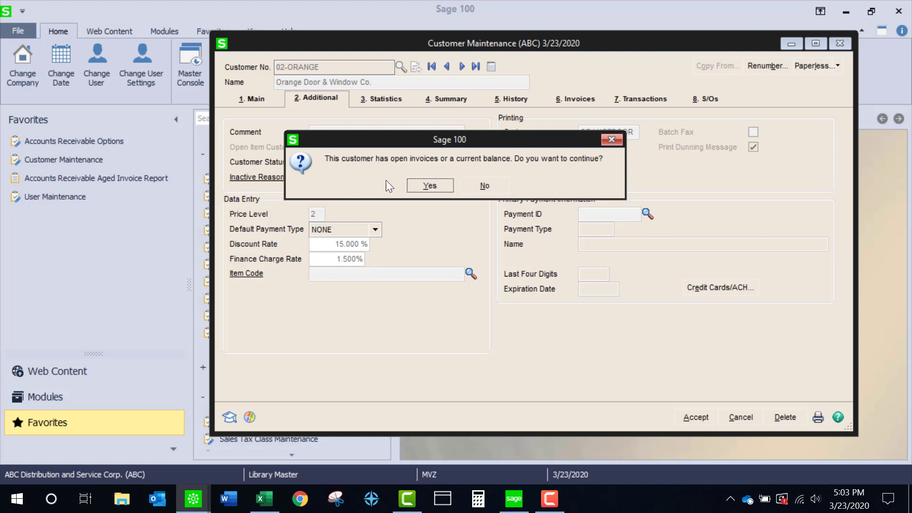
left_click(429, 187)
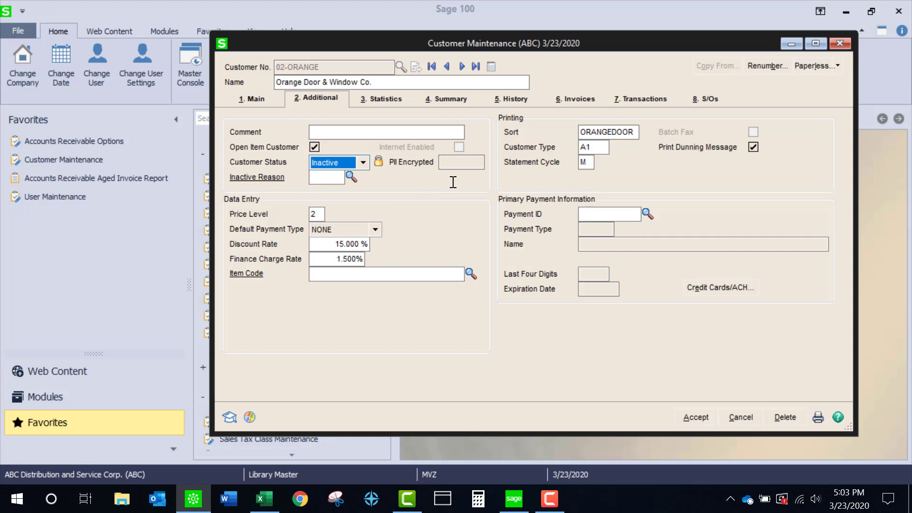
- Encrypt the inactive customer's personally identifiable information and save the changes to the record
left_click(379, 162)
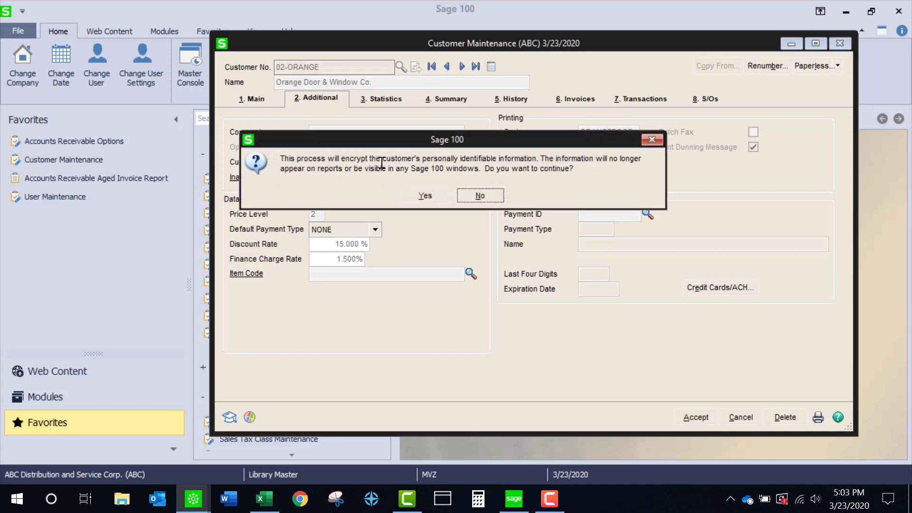
left_click(425, 198)
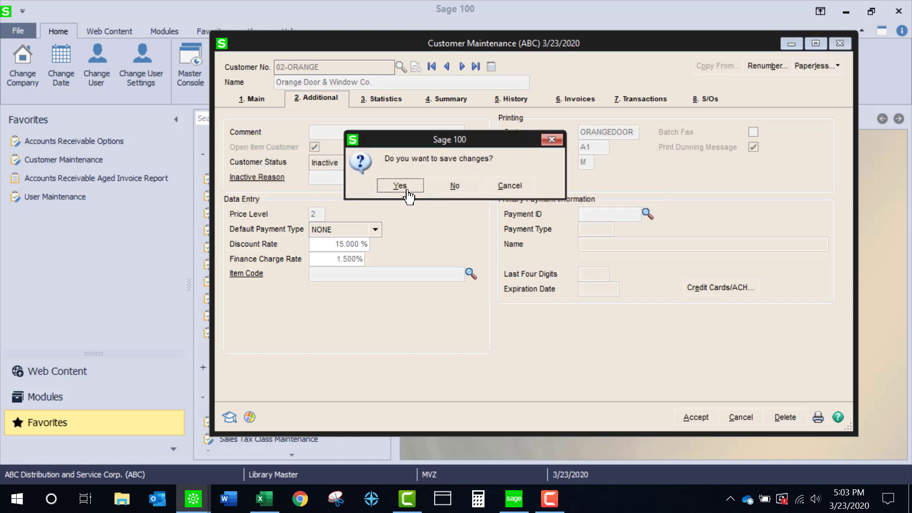
left_click(400, 186)
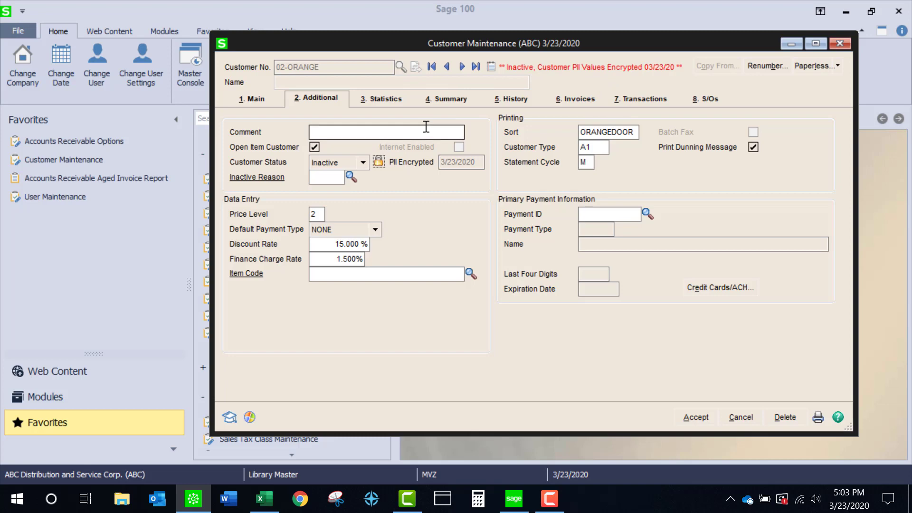
- Check the customer's main details and its invoice's history, including the bill-to and ship-to addresses, and close the inquiry and Customer Maintenance
left_click(254, 102)
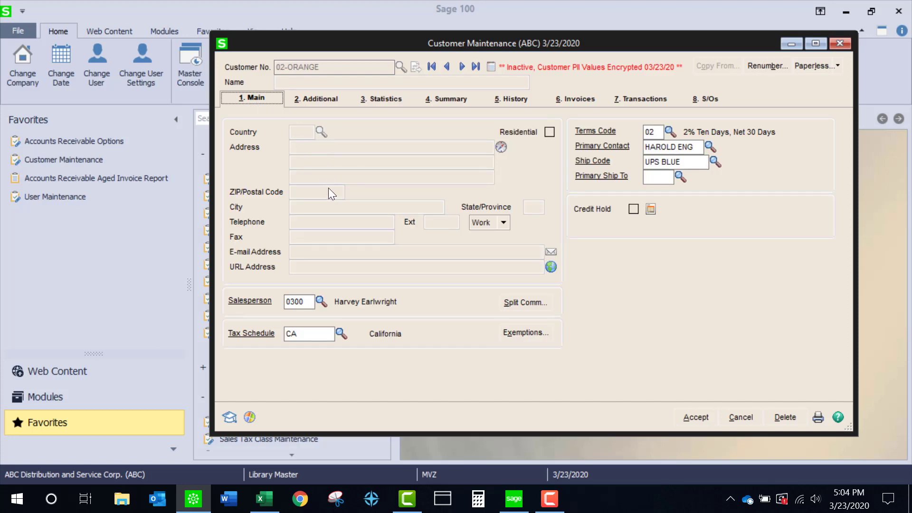
left_click(573, 102)
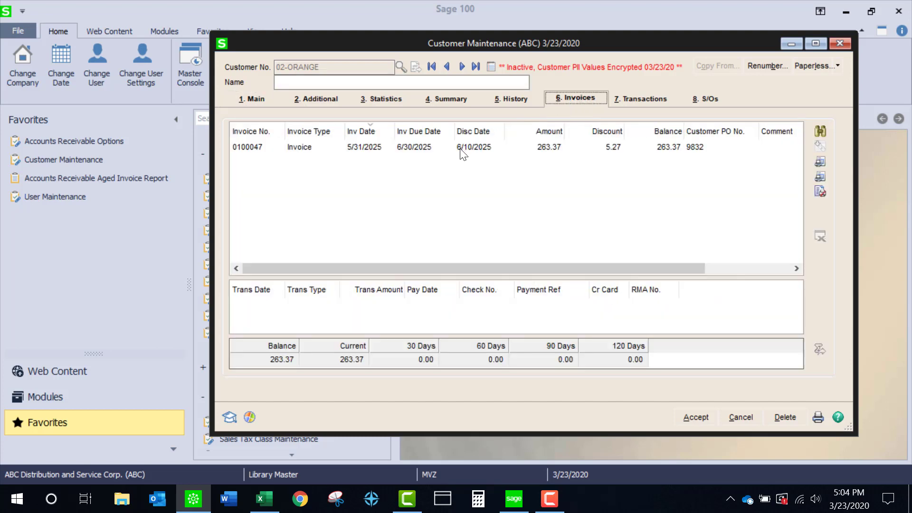
left_click(460, 148)
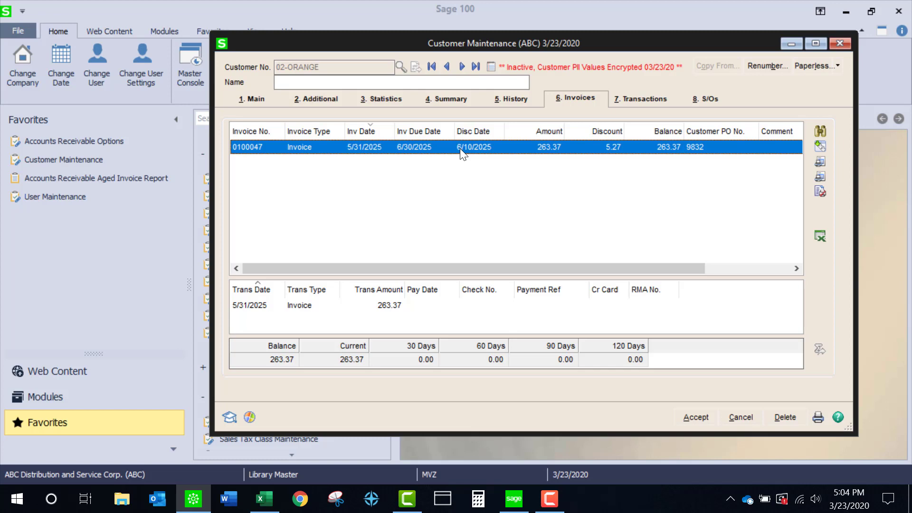
double_click(460, 148)
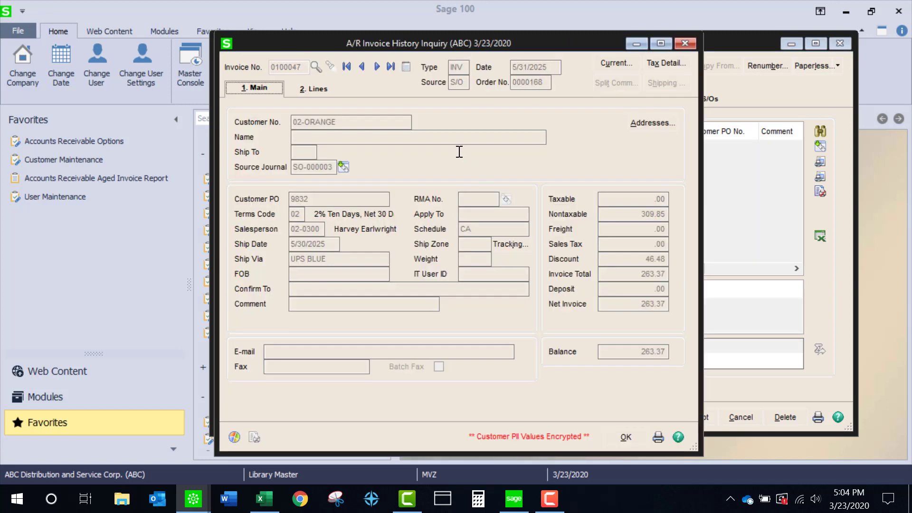
left_click(646, 121)
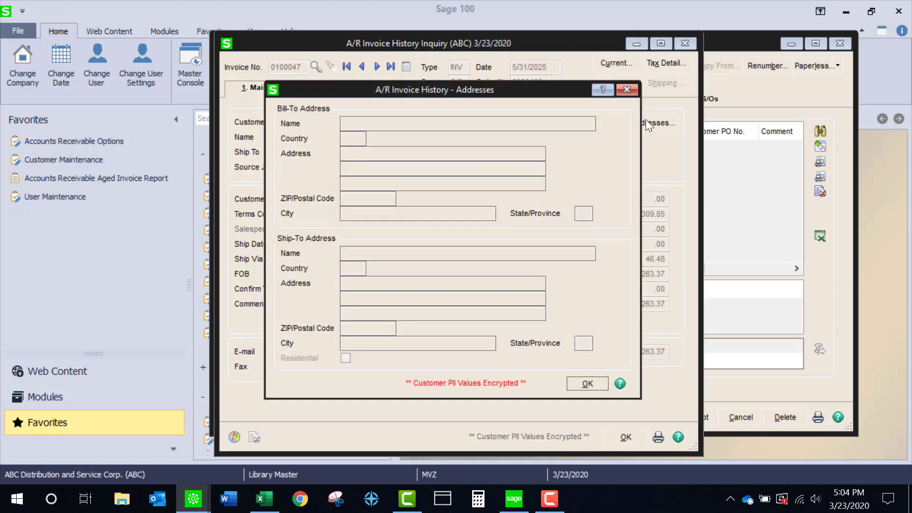
left_click(624, 91)
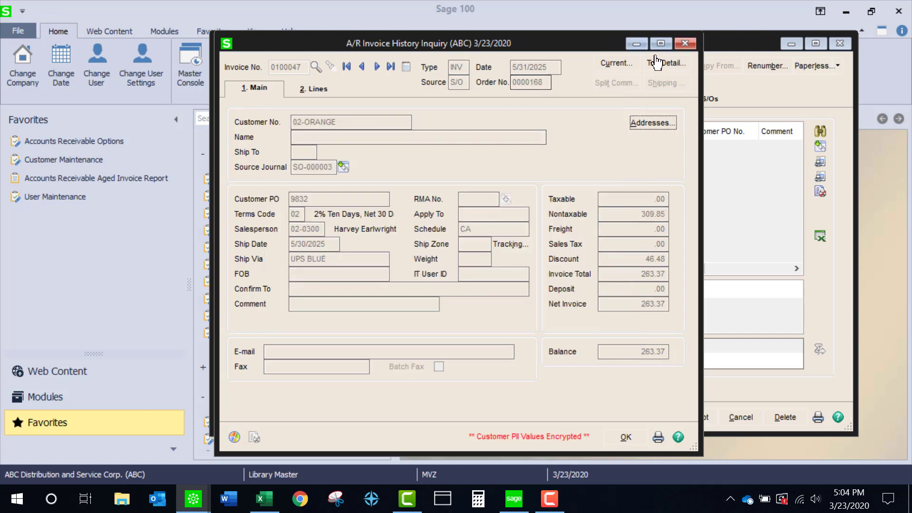
left_click(684, 41)
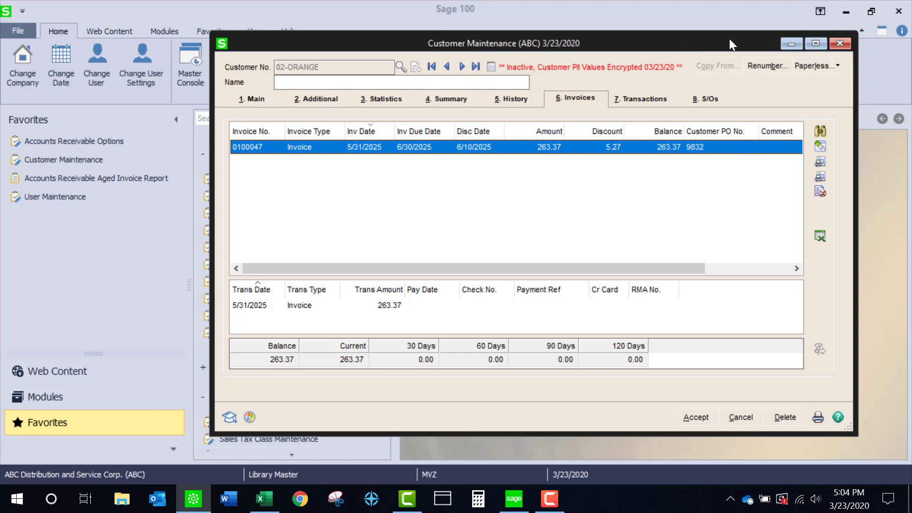
left_click(839, 43)
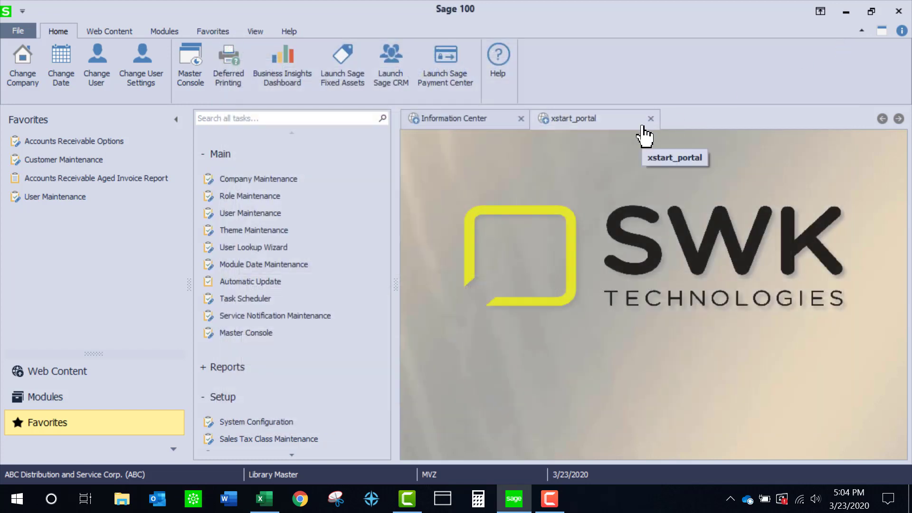